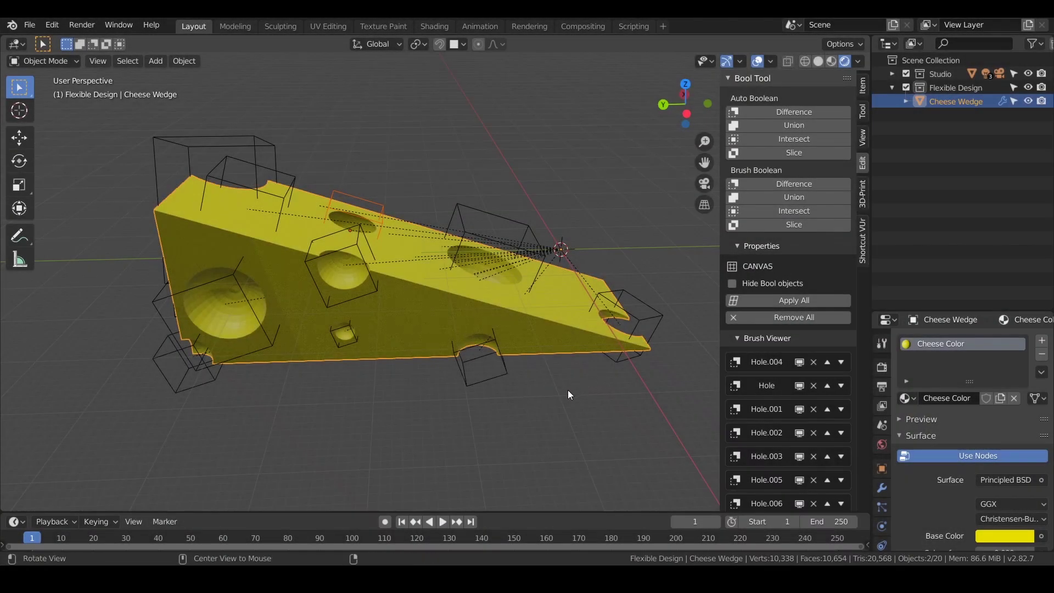
# Orbit and zoom in on the hole cutter box notching the wedge's edge
pyautogui.moveTo(568, 390); pyautogui.dragTo(433, 357, button='middle')
pyautogui.scroll(2, 484, 342)
pyautogui.scroll(3, 409, 347)
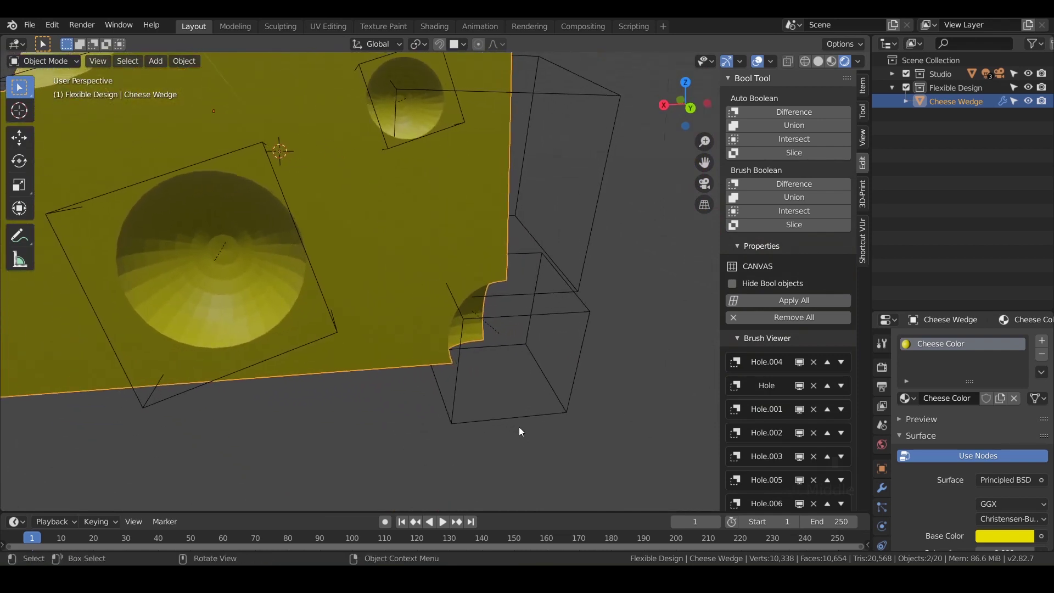
# Select Hole.013 and shift it along the edge with the Move gizmo
pyautogui.click(519, 427)
pyautogui.click(500, 351)
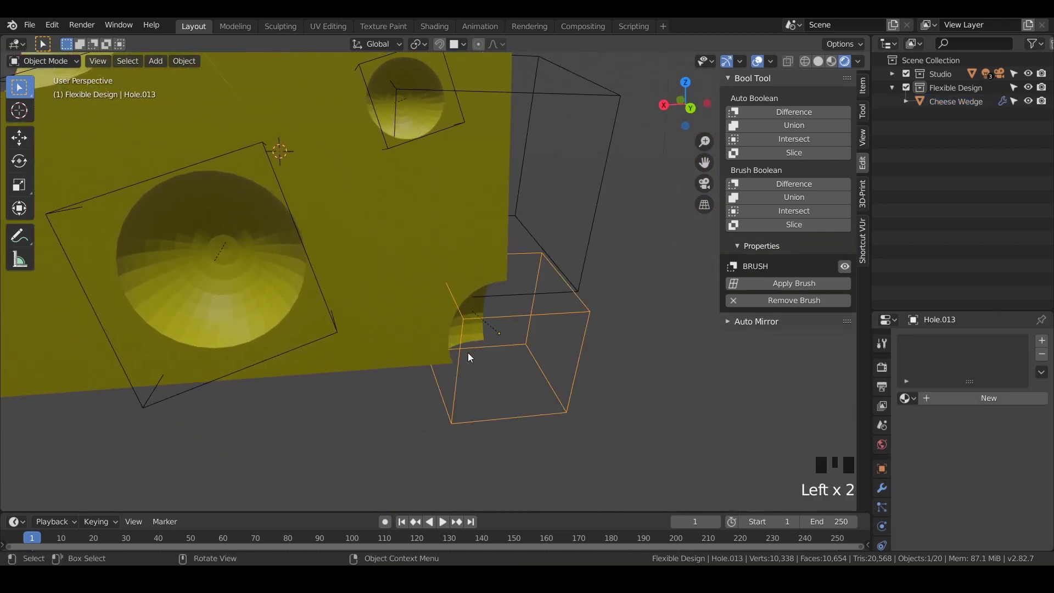
pyautogui.click(25, 142)
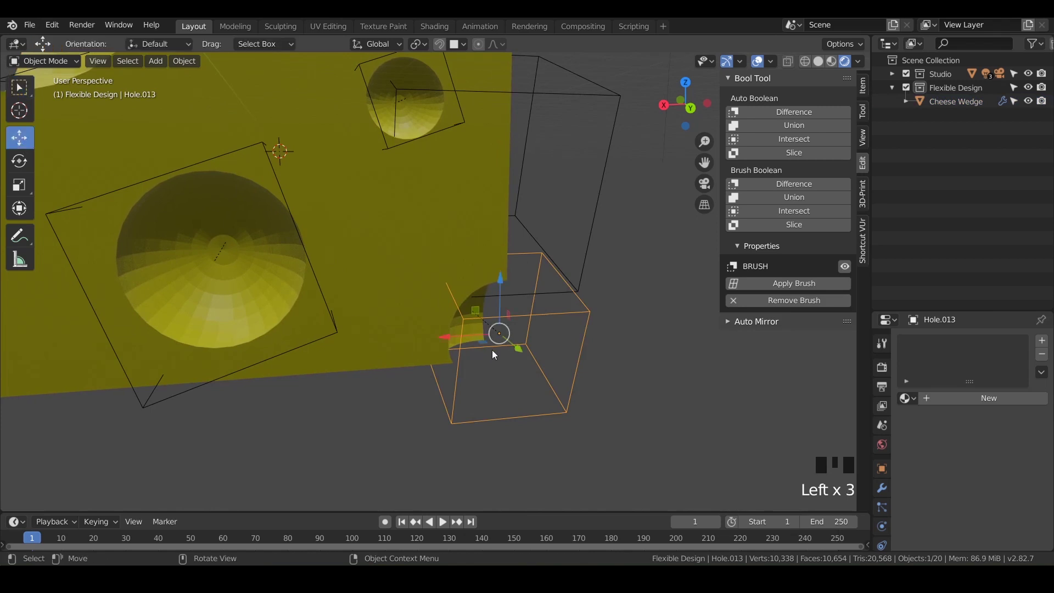
pyautogui.moveTo(484, 342); pyautogui.dragTo(459, 348)
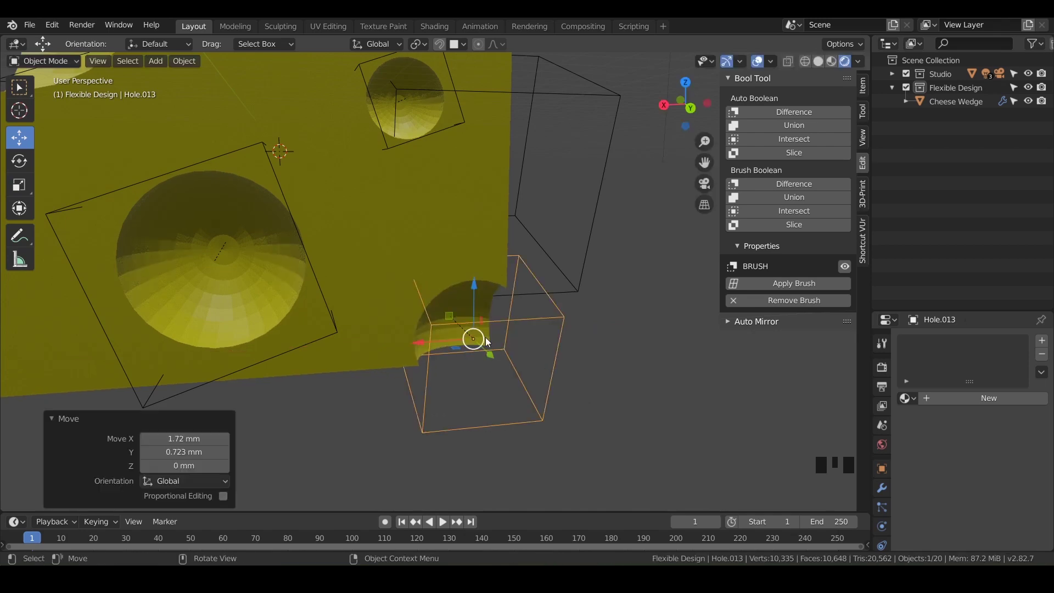
pyautogui.moveTo(492, 341); pyautogui.dragTo(319, 359, button='middle')
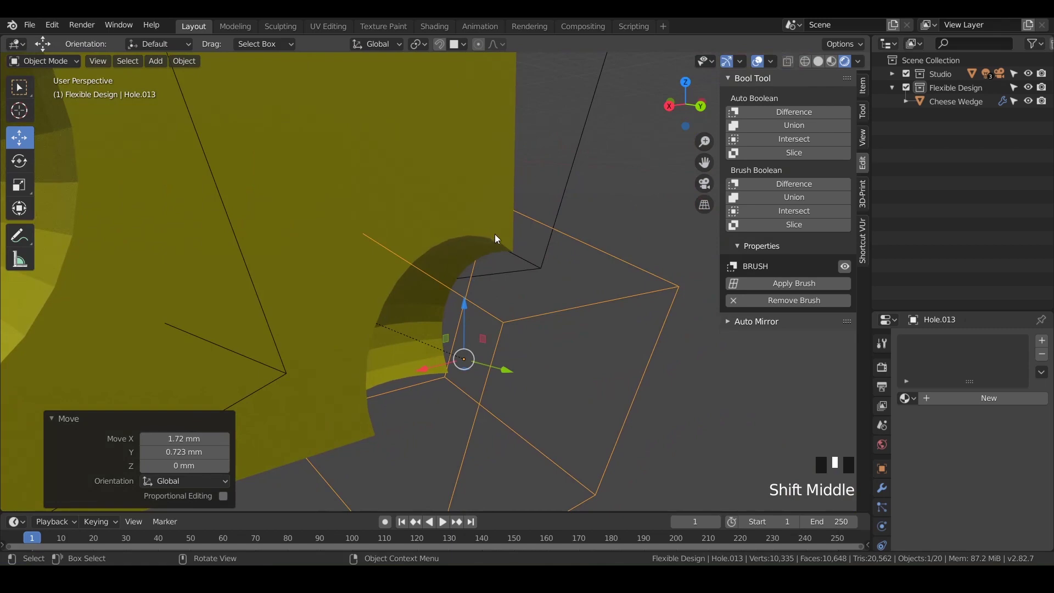
pyautogui.moveTo(515, 250); pyautogui.dragTo(440, 318, button='middle')
pyautogui.moveTo(336, 312); pyautogui.dragTo(311, 345, button='middle')
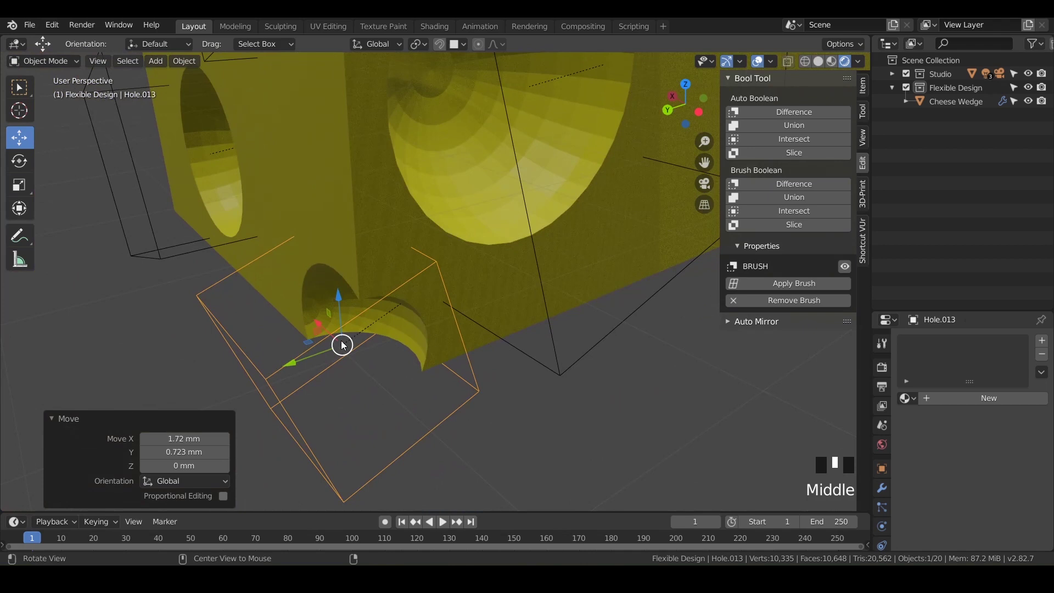
# Reposition Hole.013 further to -1.68 mm X and 0.347 mm Y, checking the notch from several angles
pyautogui.click(311, 347)
pyautogui.moveTo(311, 346); pyautogui.dragTo(334, 348)
pyautogui.moveTo(334, 348); pyautogui.dragTo(275, 230, button='middle')
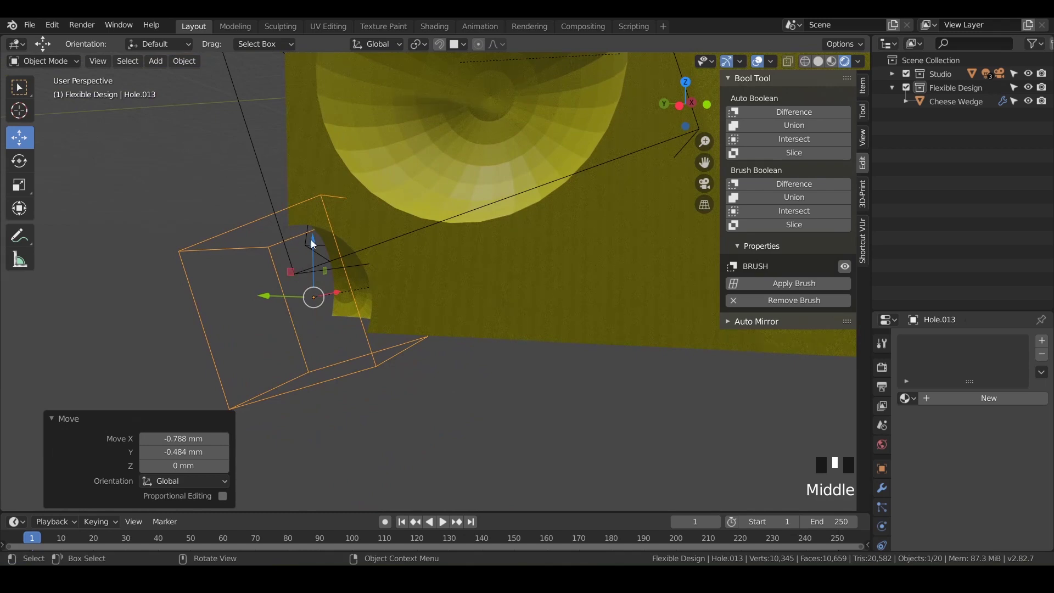
pyautogui.moveTo(285, 296); pyautogui.dragTo(298, 222, button='middle')
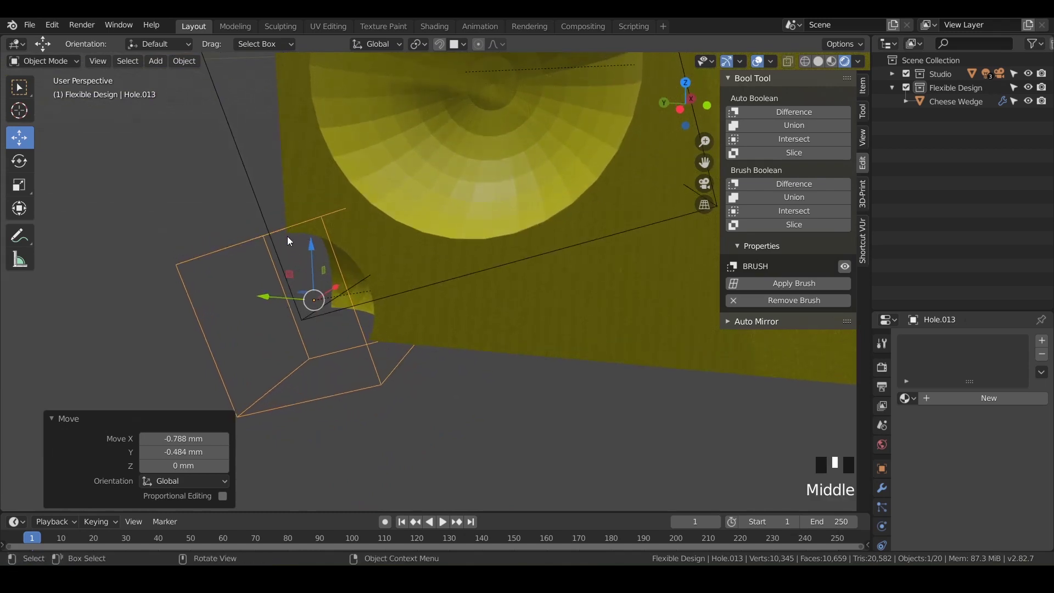
pyautogui.moveTo(294, 348); pyautogui.dragTo(307, 365, button='middle')
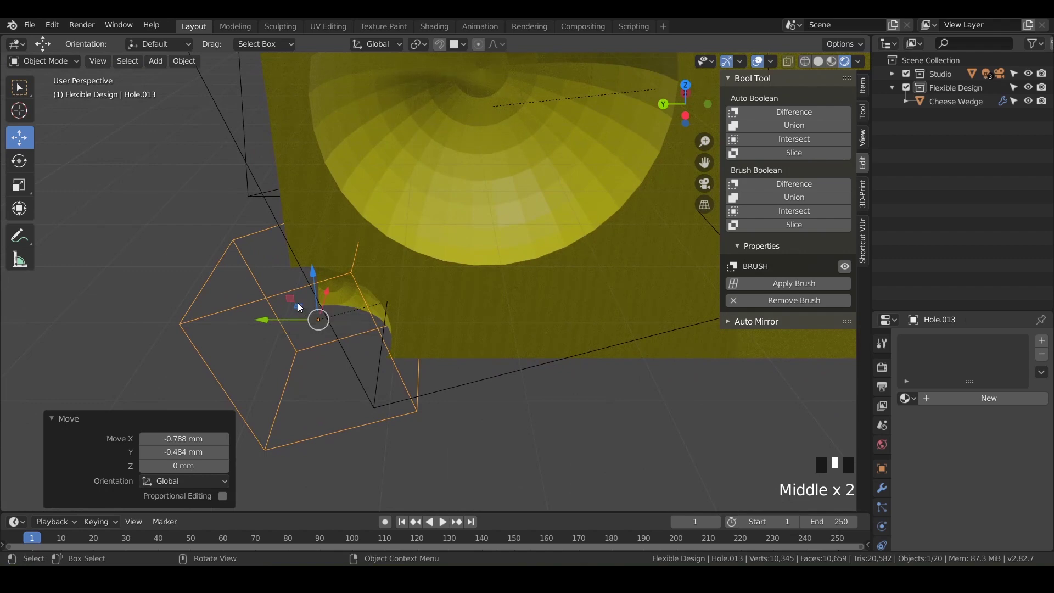
pyautogui.moveTo(297, 305); pyautogui.dragTo(278, 327)
pyautogui.moveTo(299, 342); pyautogui.dragTo(280, 215, button='middle')
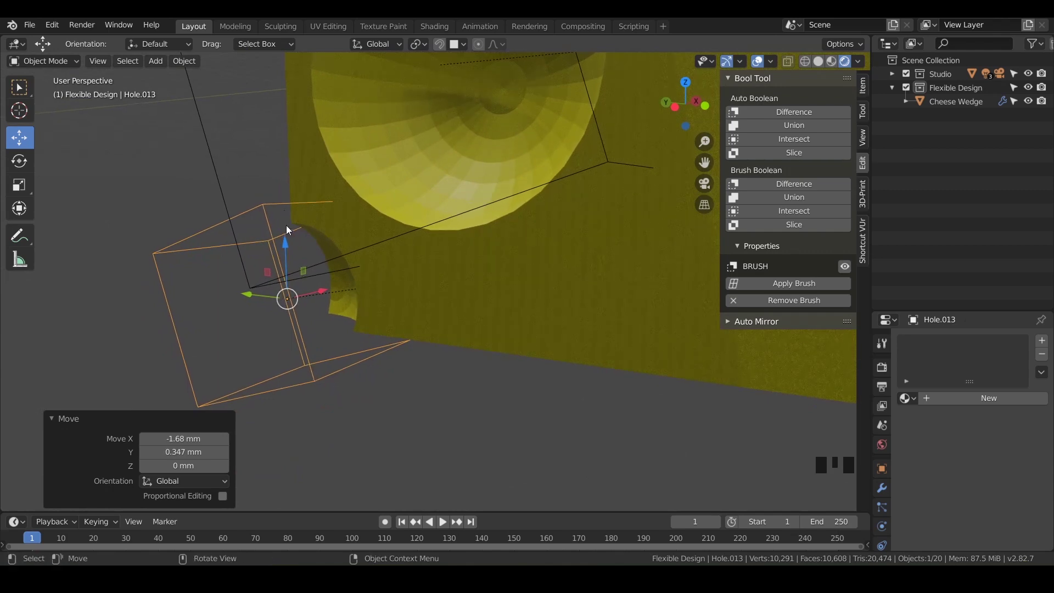
pyautogui.moveTo(268, 312); pyautogui.dragTo(288, 276, button='middle')
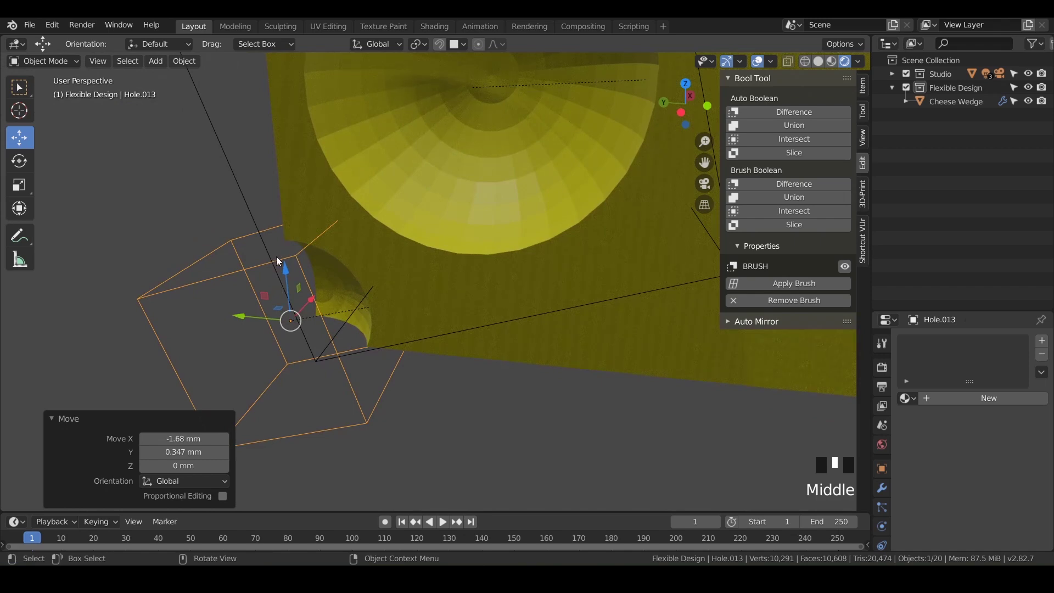
pyautogui.moveTo(279, 282); pyautogui.dragTo(389, 250, button='middle')
# Select Hole.010 and slide it -0.123 mm along X, then review the wedge
pyautogui.click(408, 308)
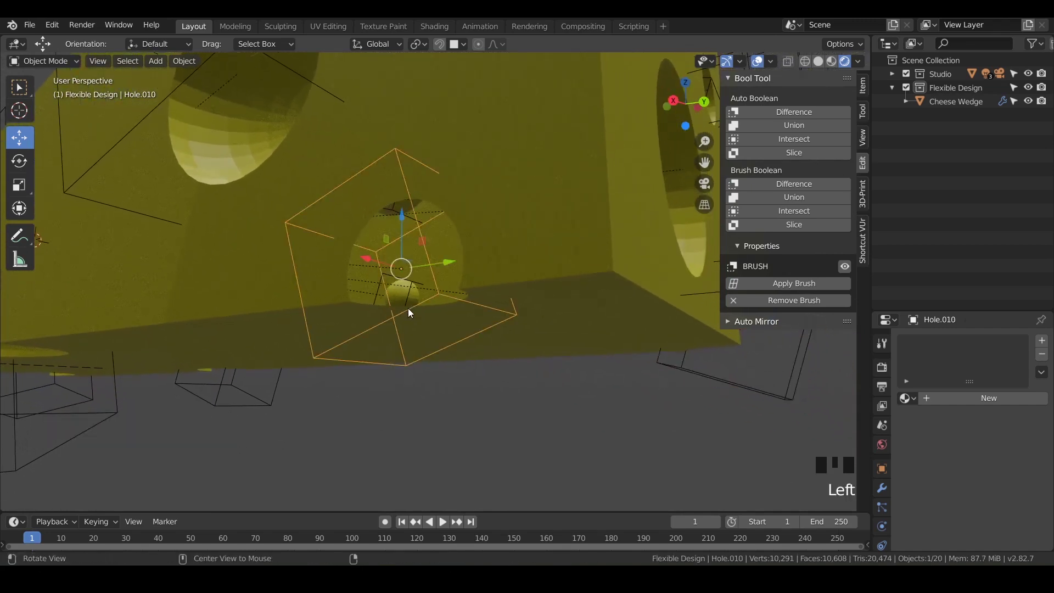
pyautogui.moveTo(408, 308); pyautogui.dragTo(338, 358, button='middle')
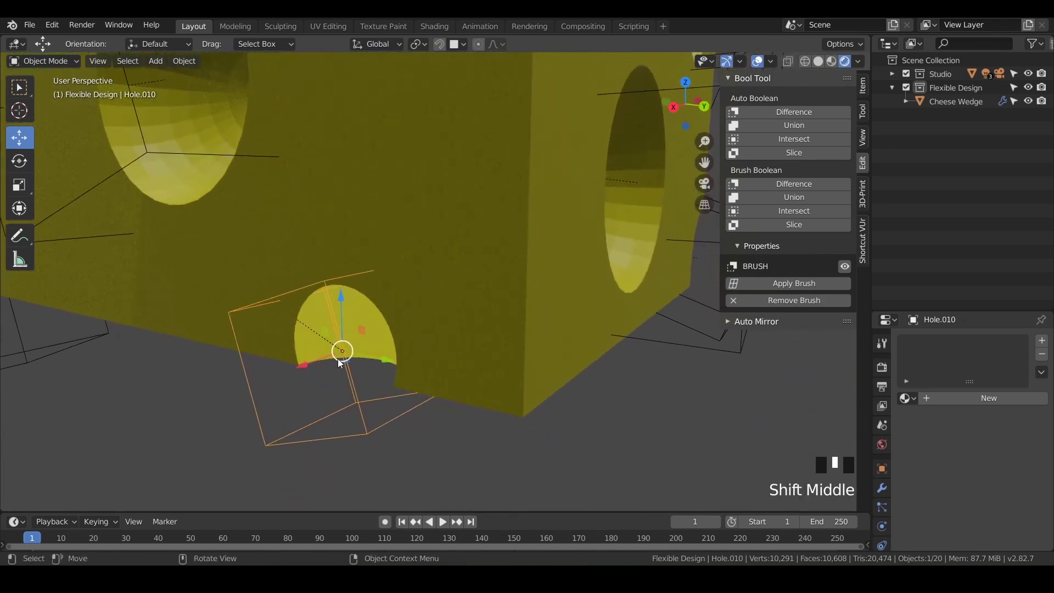
pyautogui.click(303, 367)
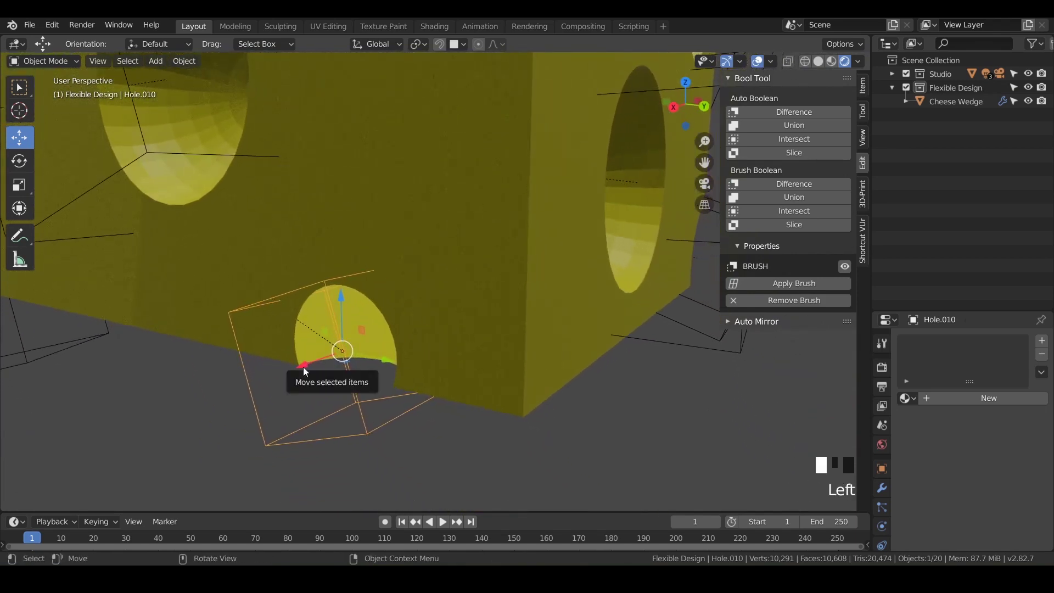
pyautogui.moveTo(303, 367); pyautogui.dragTo(345, 362)
pyautogui.moveTo(345, 361); pyautogui.dragTo(373, 338, button='middle')
pyautogui.keyDown('shift'); pyautogui.moveTo(426, 225); pyautogui.dragTo(601, 298, button='middle'); pyautogui.keyUp('shift')
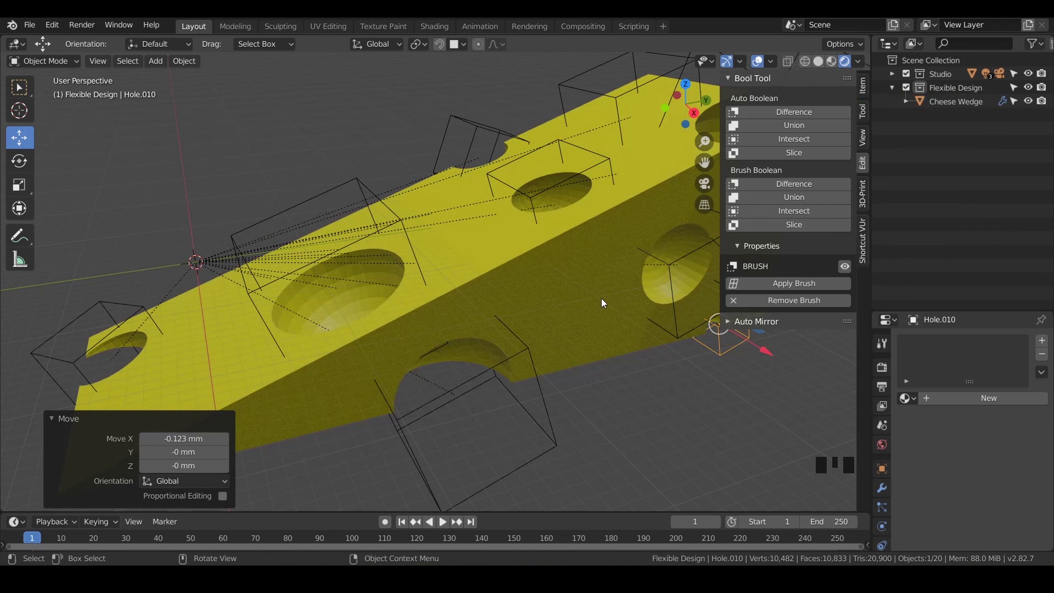
# Confirm the 3D-Print Toolbox add-on and run Check All on Cheese Wedge, finding one overhang face
pyautogui.click(542, 285)
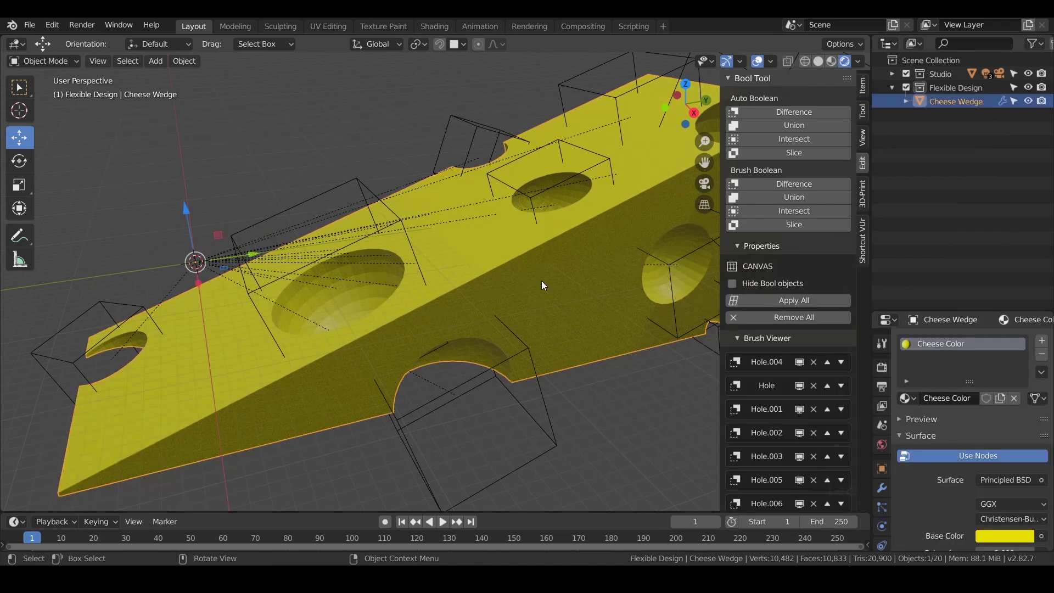
pyautogui.doubleClick(864, 194)
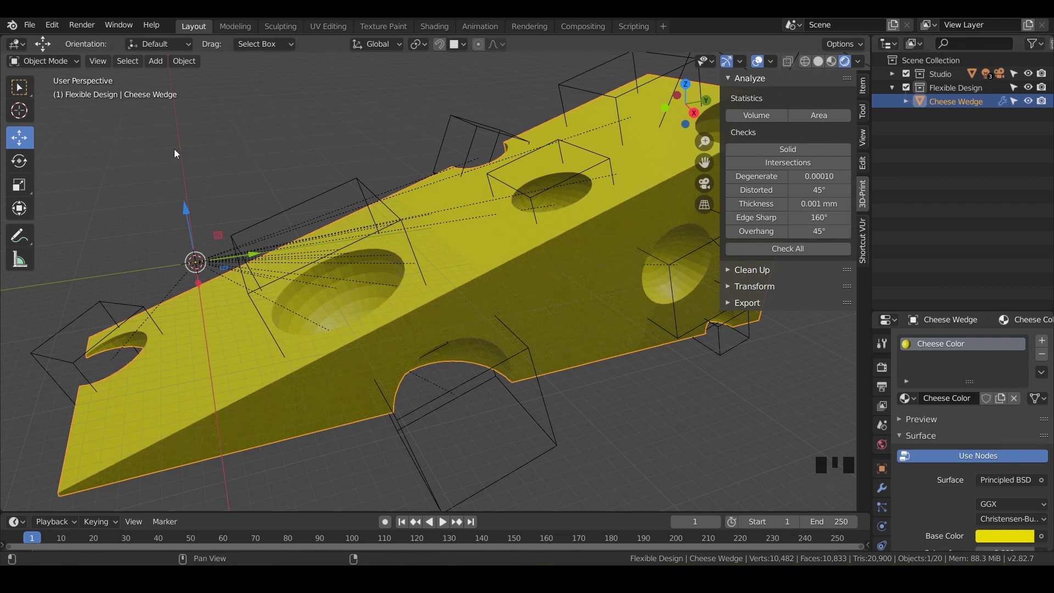
pyautogui.click(52, 24)
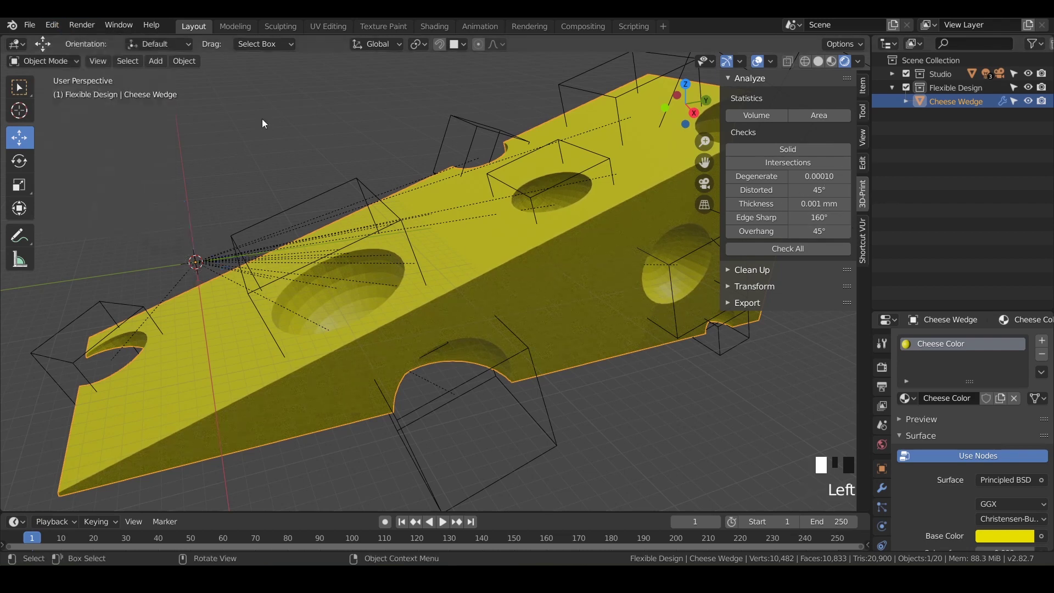
pyautogui.click(393, 88)
pyautogui.write('3d')
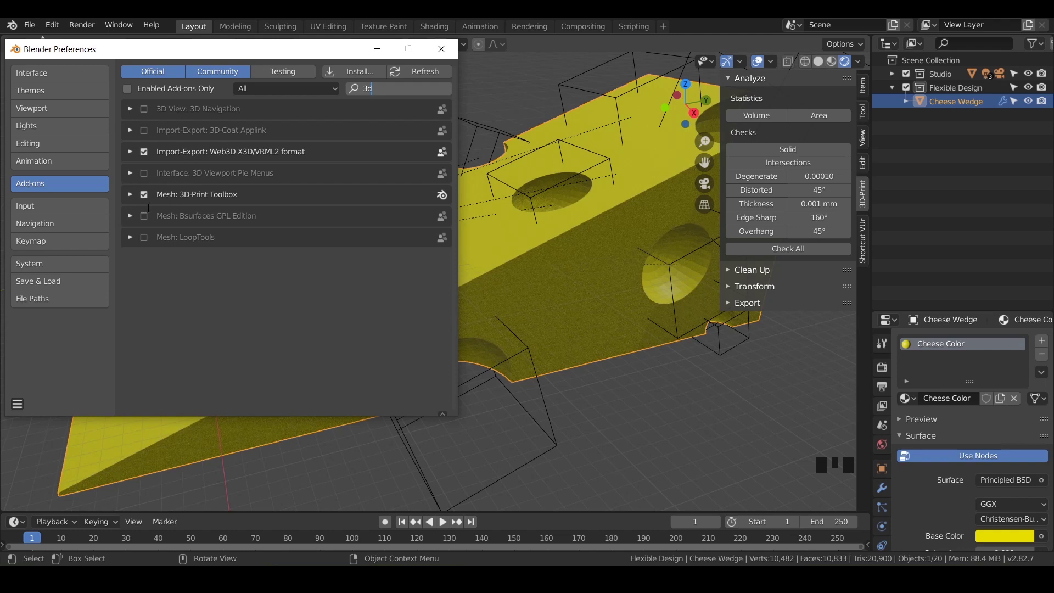
pyautogui.click(442, 49)
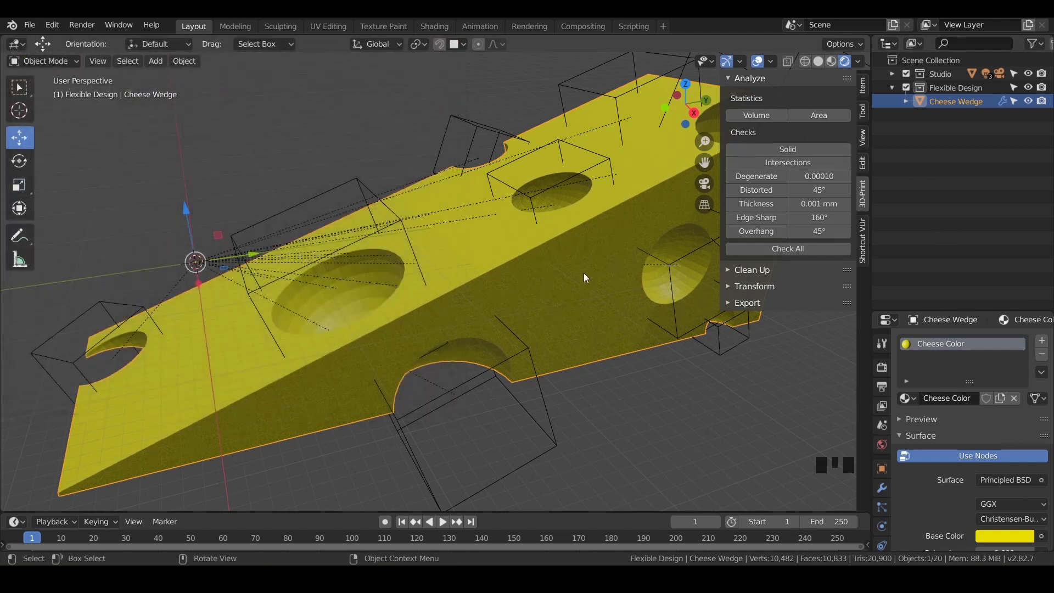
pyautogui.click(793, 252)
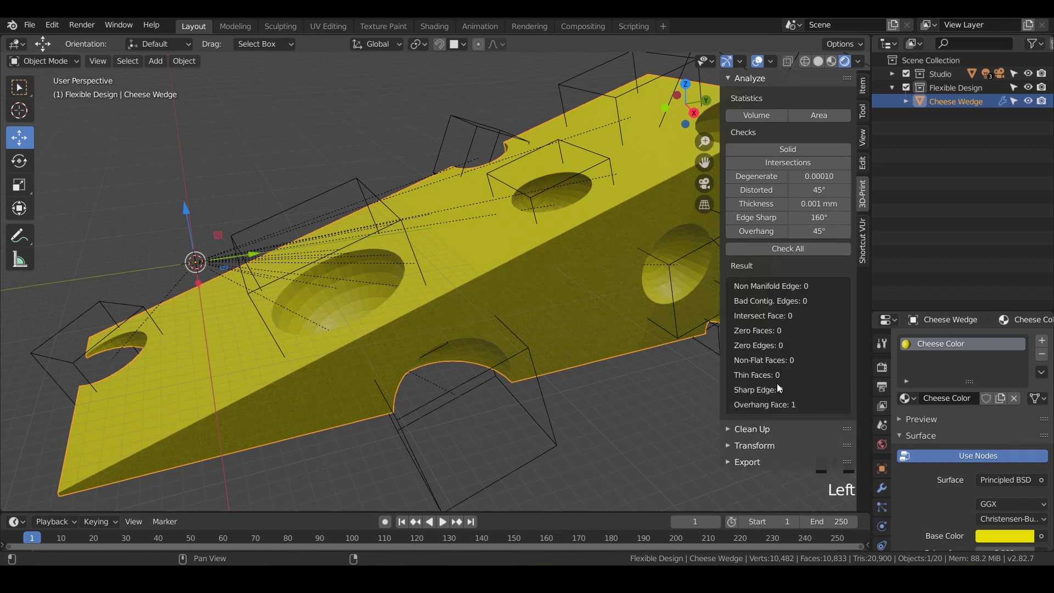
# Set the 3D-Print export path to the STLs folder and export CheeseWedge-Cheese_Wedge.stl
pyautogui.click(729, 463)
pyautogui.scroll(-3, 736, 464)
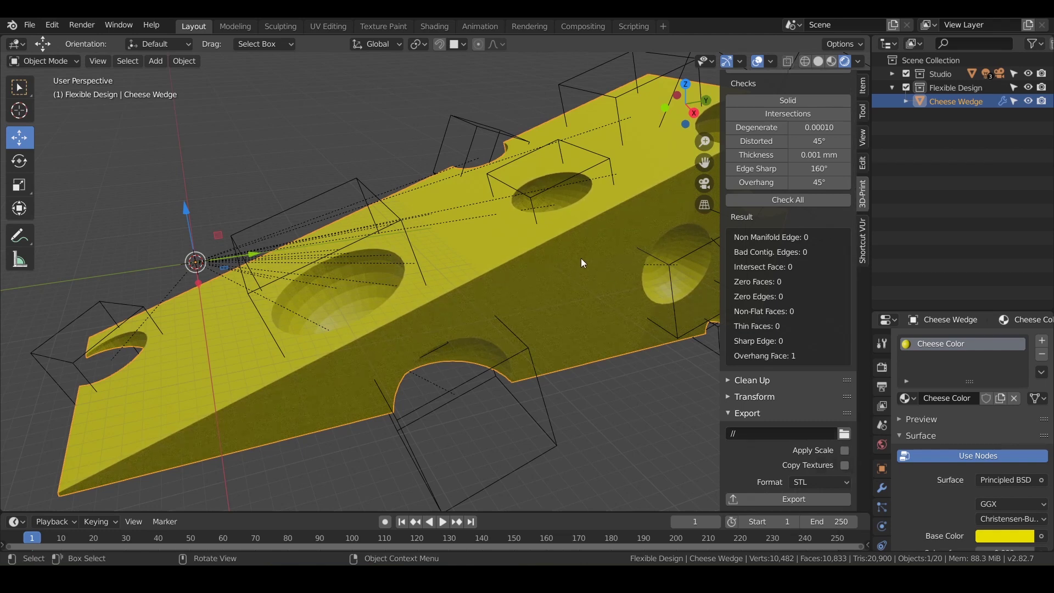
pyautogui.click(845, 434)
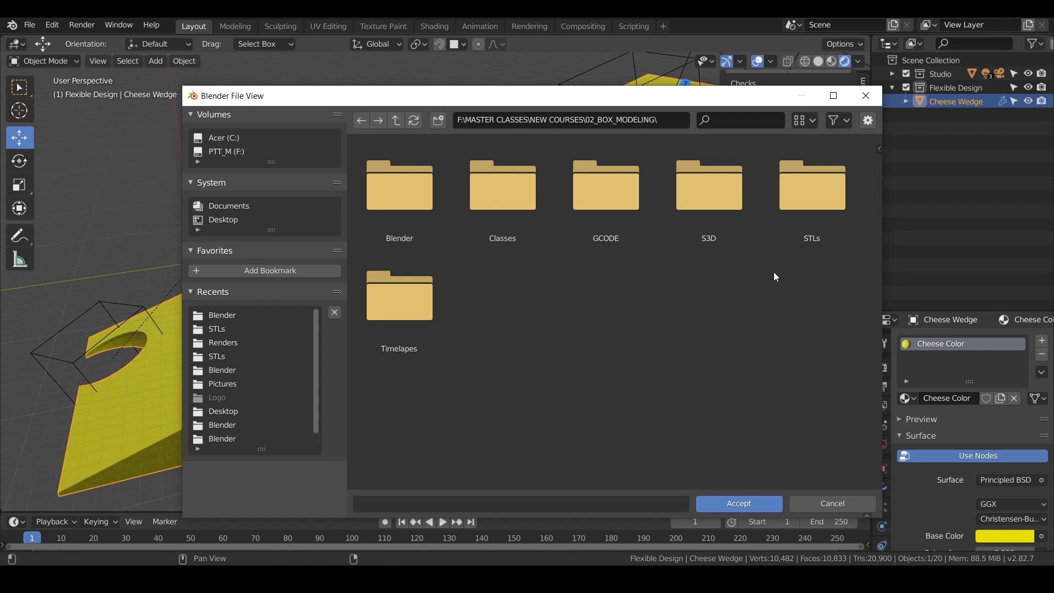
pyautogui.click(819, 183)
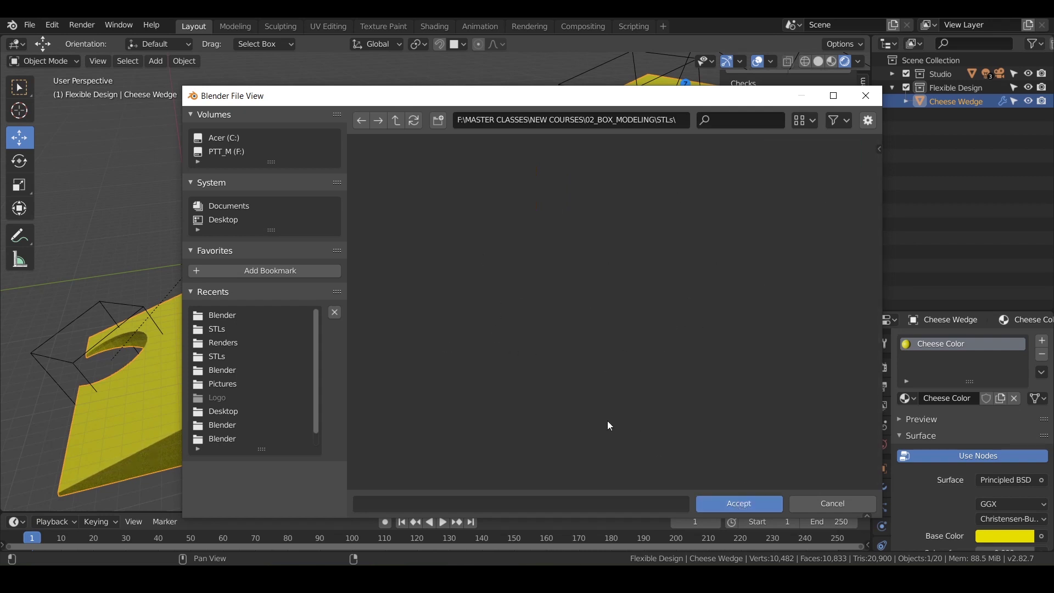
pyautogui.click(727, 506)
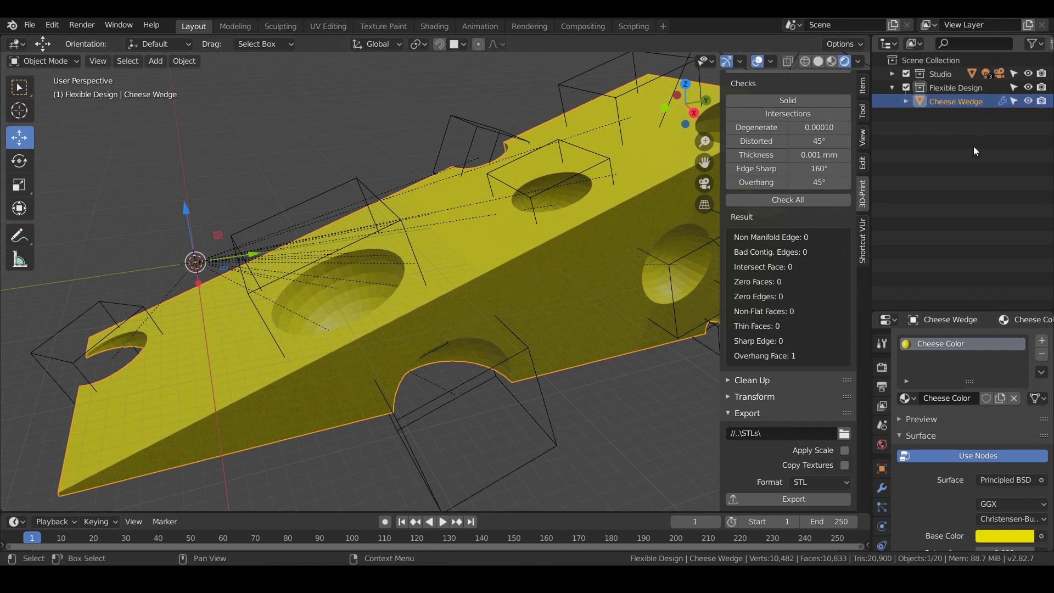
pyautogui.click(779, 502)
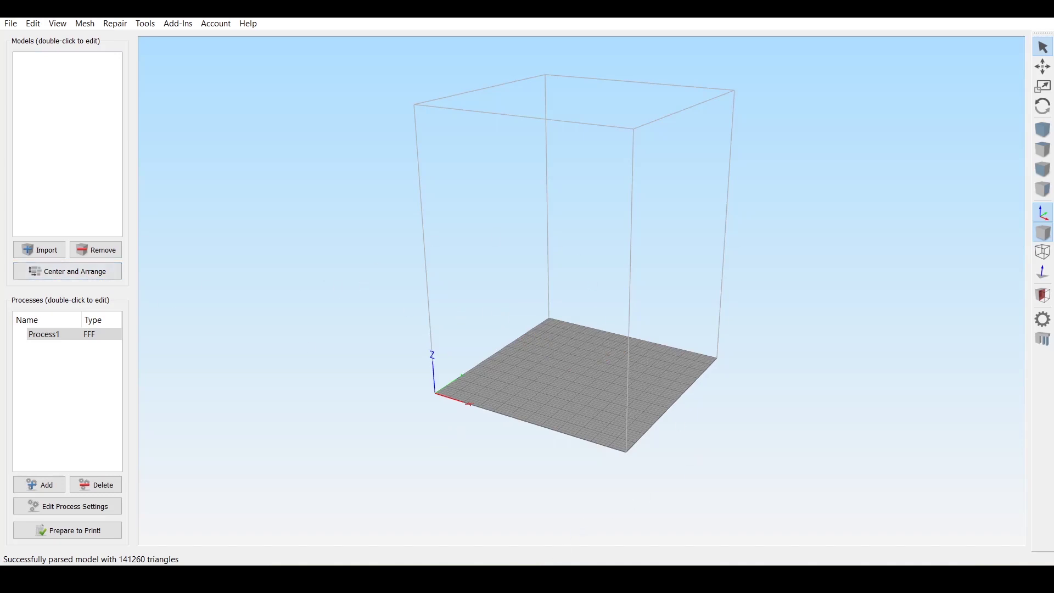
# Import CheeseWedge-Cheese_Wedge.stl from the STLs folder and inspect it on the build plate
pyautogui.scroll(3, 588, 399)
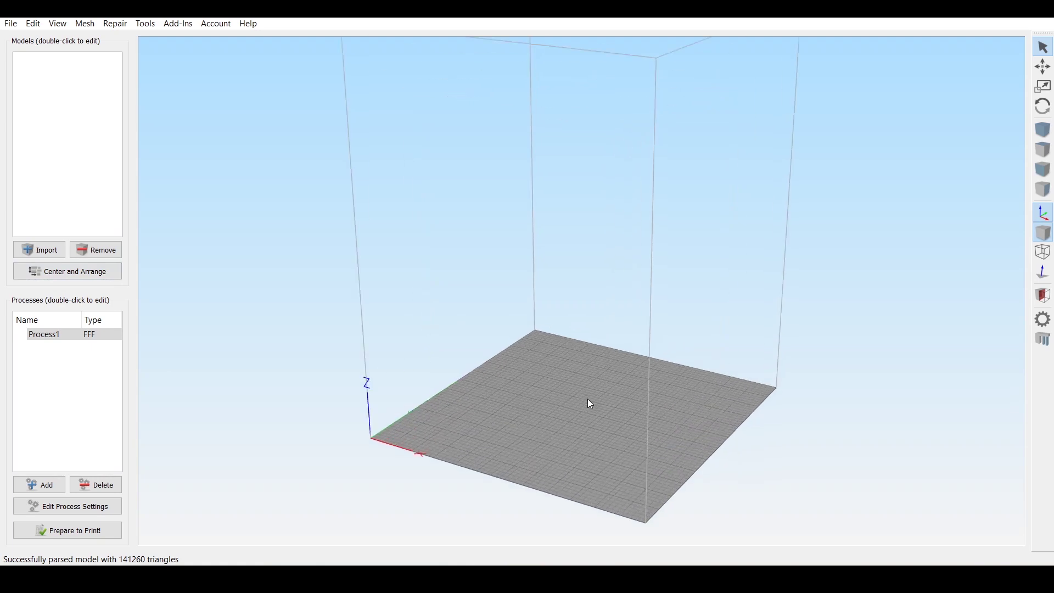
pyautogui.click(47, 254)
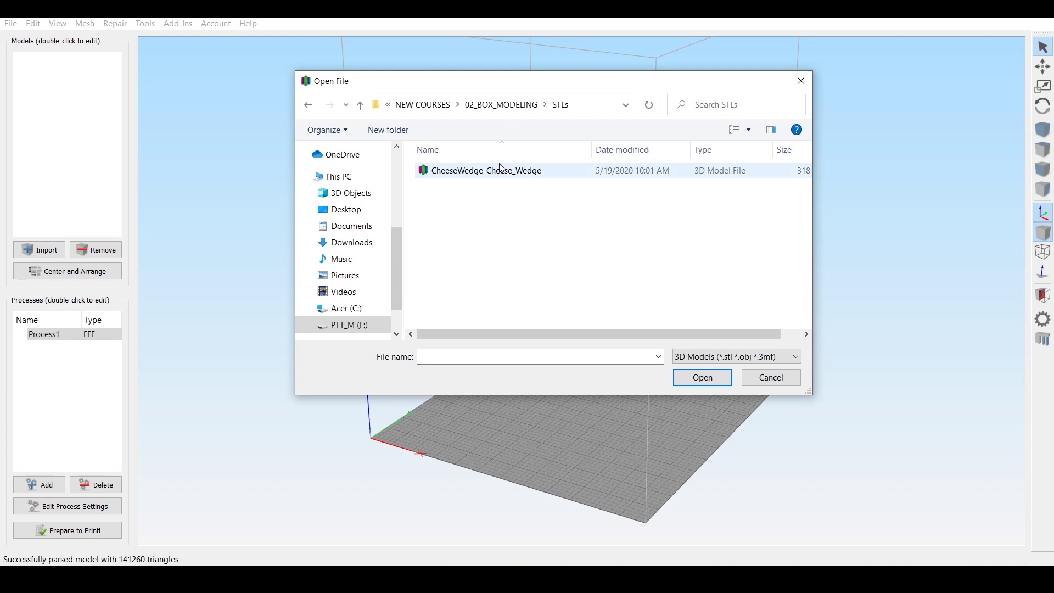
pyautogui.click(458, 175)
pyautogui.click(714, 380)
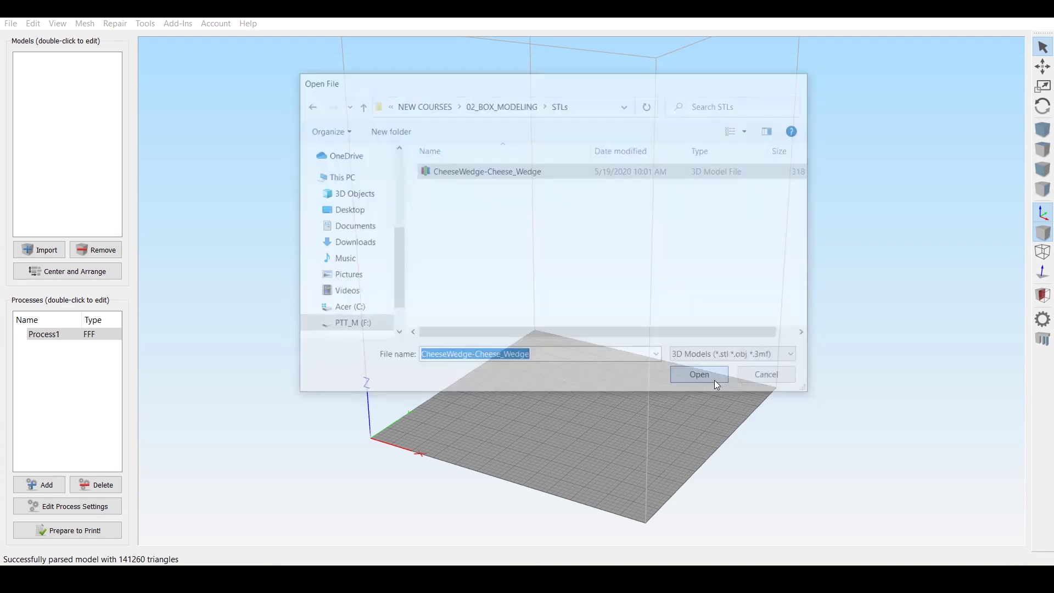
pyautogui.scroll(5, 624, 384)
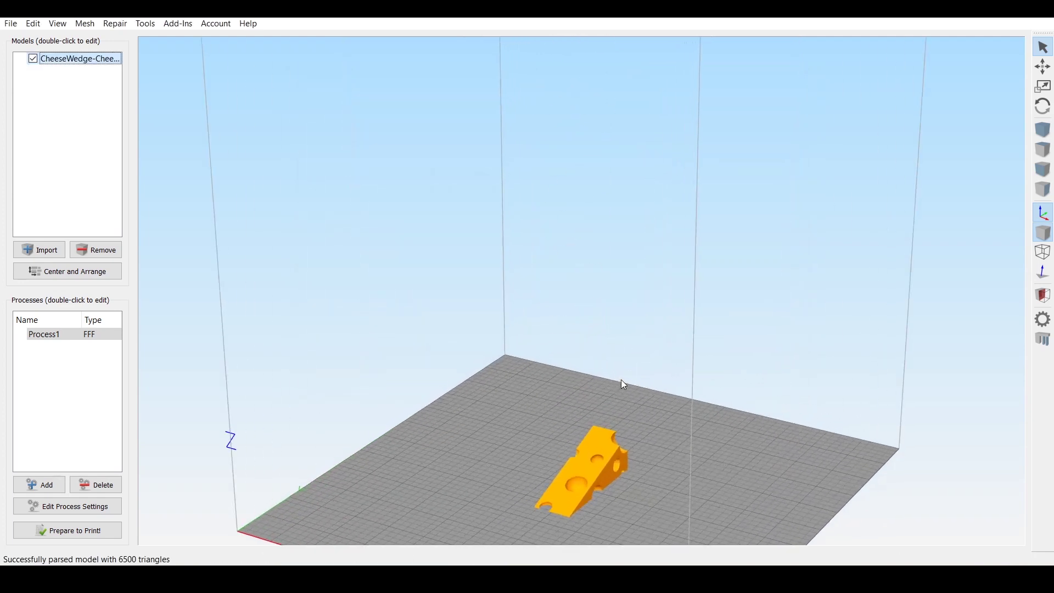
pyautogui.moveTo(609, 343); pyautogui.dragTo(369, 323)
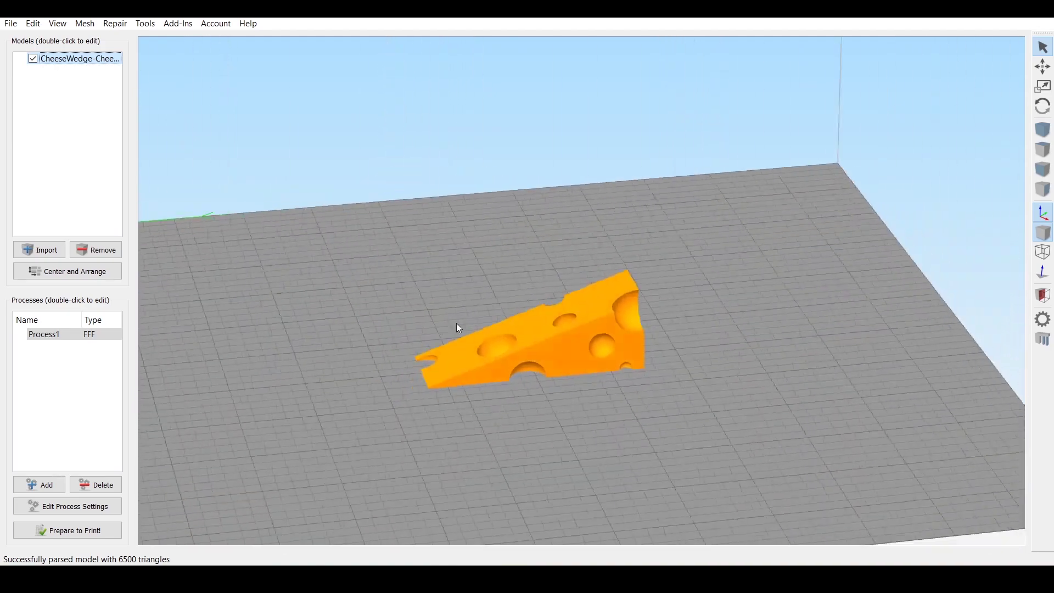
pyautogui.moveTo(459, 328); pyautogui.dragTo(308, 409)
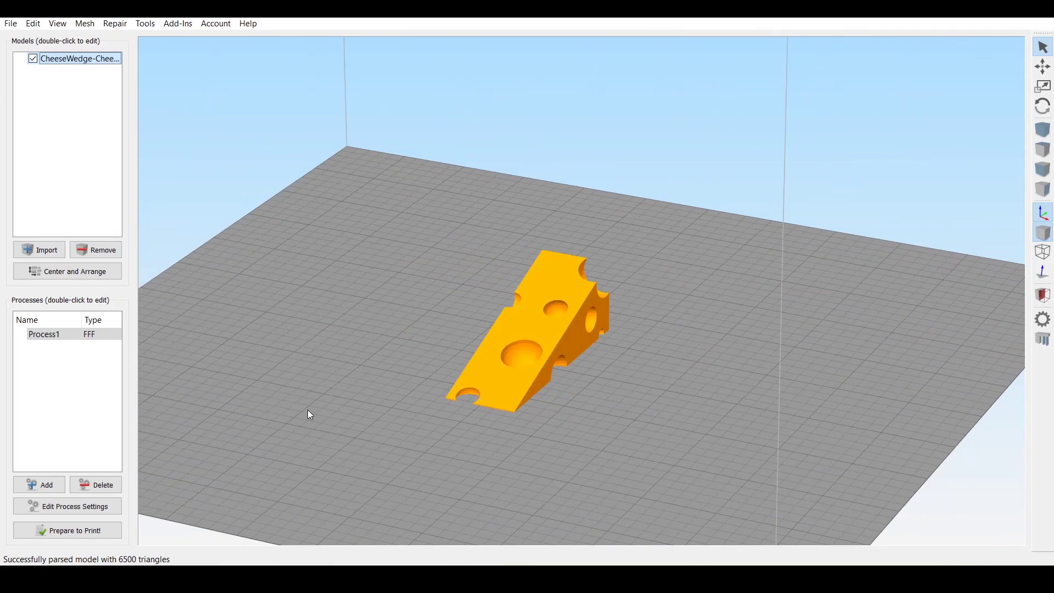
# Set Process1's primary layer height to 0.2 mm and disable Include Raft
pyautogui.doubleClick(47, 334)
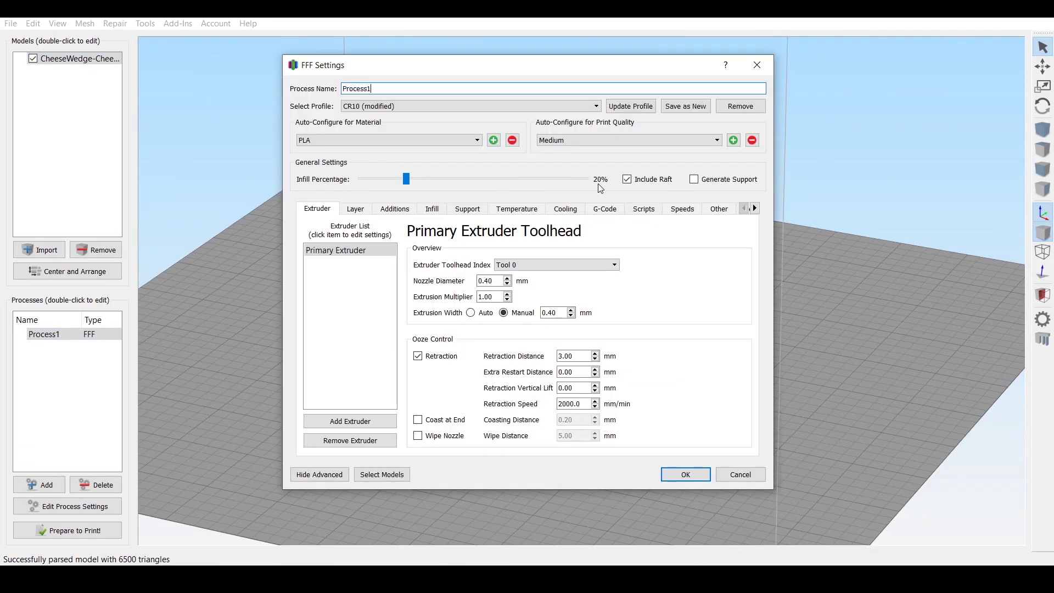
pyautogui.click(354, 208)
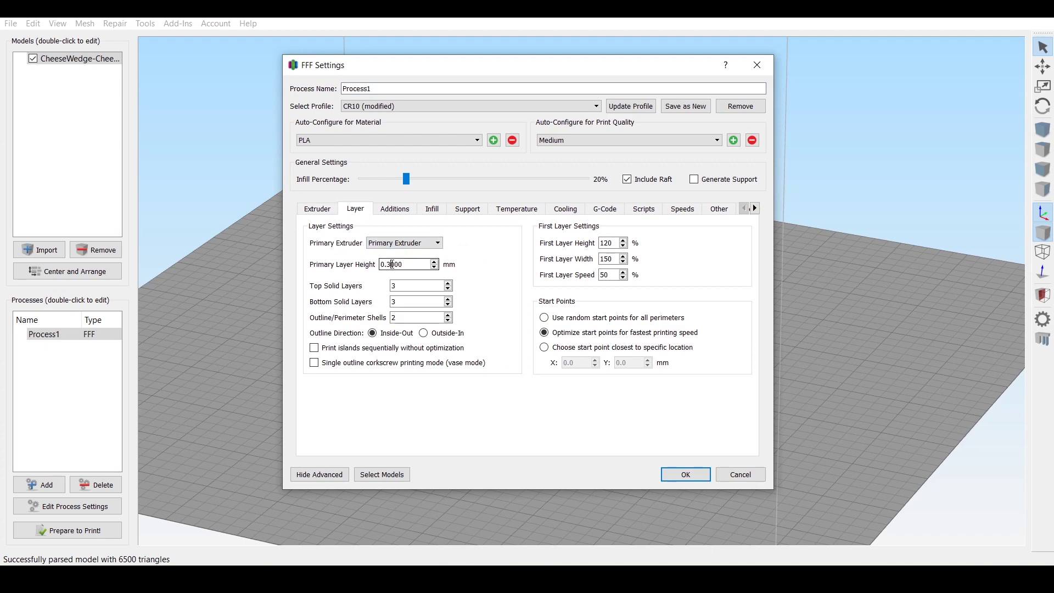
pyautogui.click(392, 264)
pyautogui.press('BackSpace')
pyautogui.click(627, 180)
pyautogui.click(682, 477)
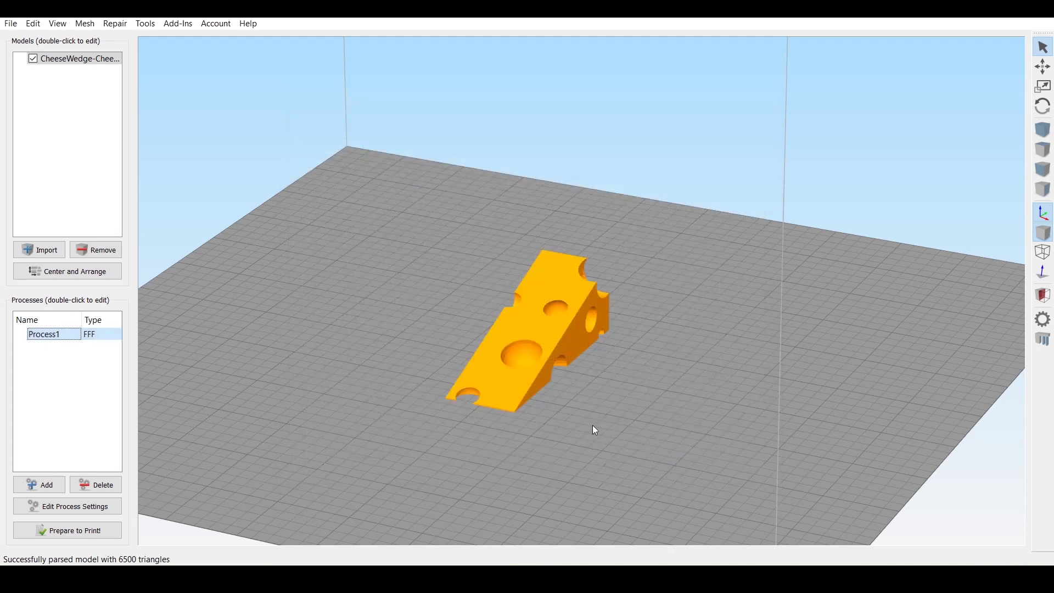
# Slice the wedge with Prepare to Print! and view the toolpath preview (about 56 minutes)
pyautogui.click(60, 530)
pyautogui.scroll(3, 571, 410)
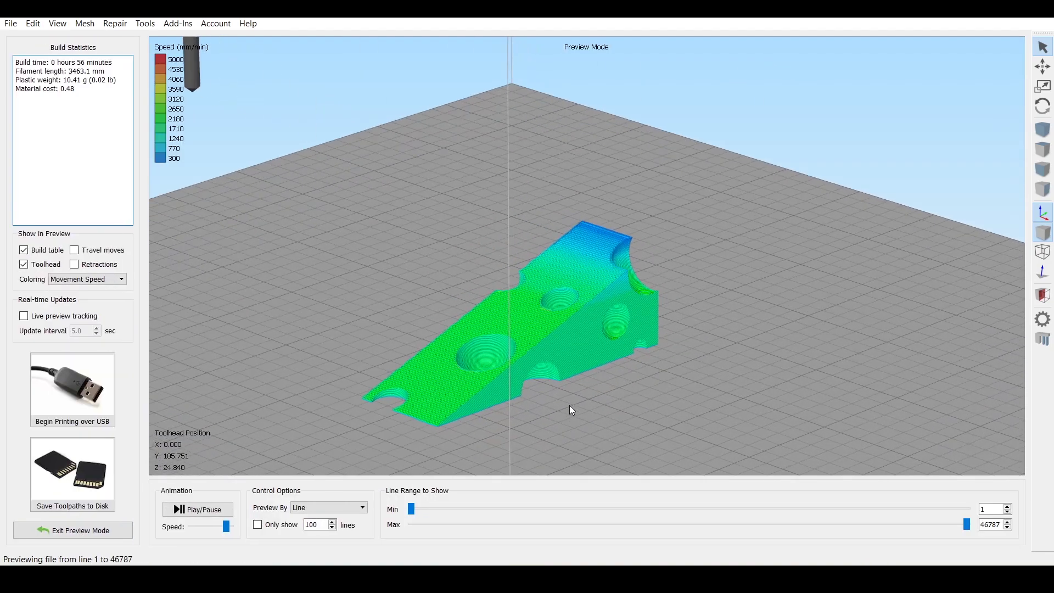
pyautogui.moveTo(475, 262); pyautogui.dragTo(279, 329)
pyautogui.scroll(2, 447, 234)
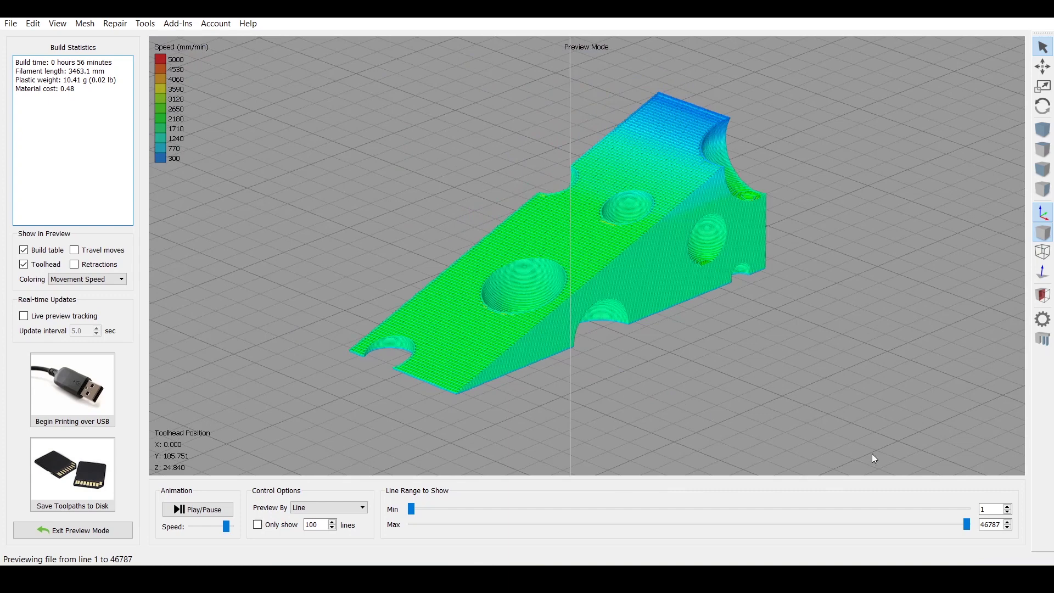
# Drag the line-range sliders to inspect the lower layers' toolpaths from different angles
pyautogui.moveTo(967, 526); pyautogui.dragTo(424, 524)
pyautogui.moveTo(511, 357); pyautogui.dragTo(412, 369)
pyautogui.moveTo(424, 525); pyautogui.dragTo(991, 506)
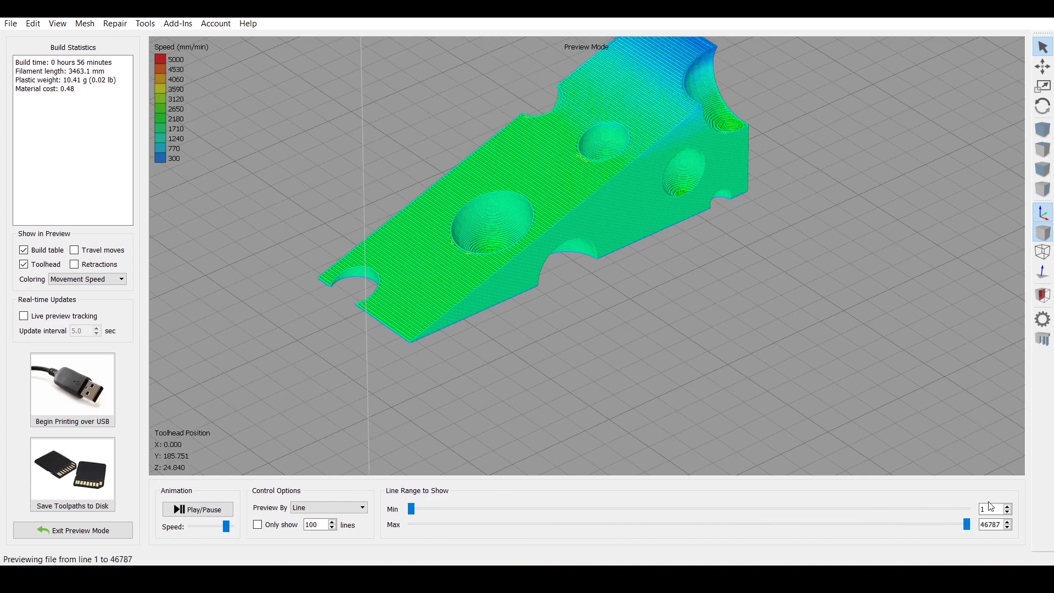
pyautogui.moveTo(816, 340); pyautogui.dragTo(582, 351)
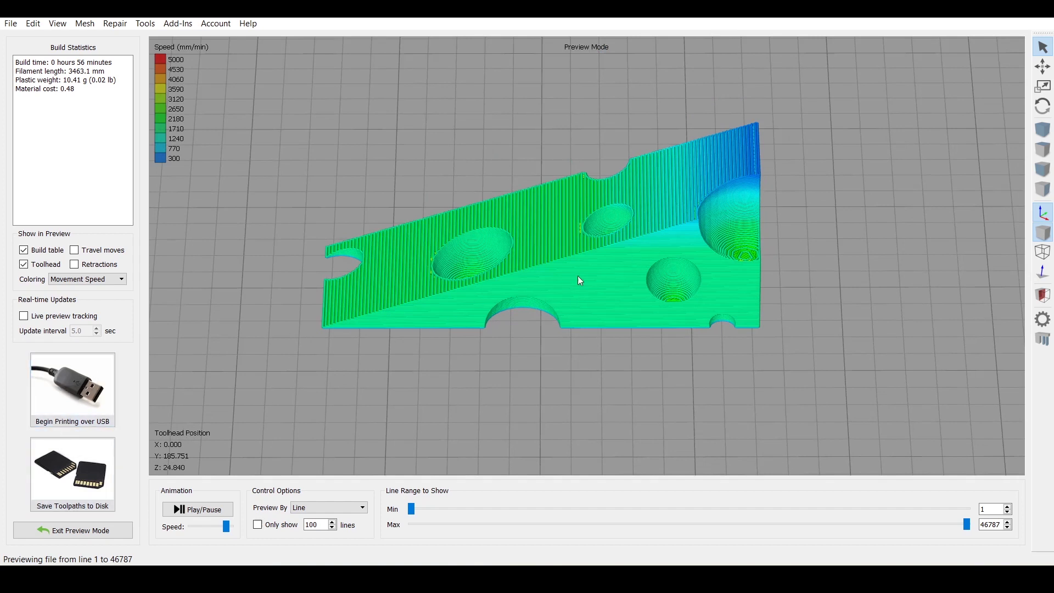
pyautogui.moveTo(967, 530)
pyautogui.mouseDown()
pyautogui.moveTo(519, 531)
pyautogui.moveTo(987, 533)
pyautogui.mouseUp()
pyautogui.moveTo(270, 401); pyautogui.dragTo(305, 399)
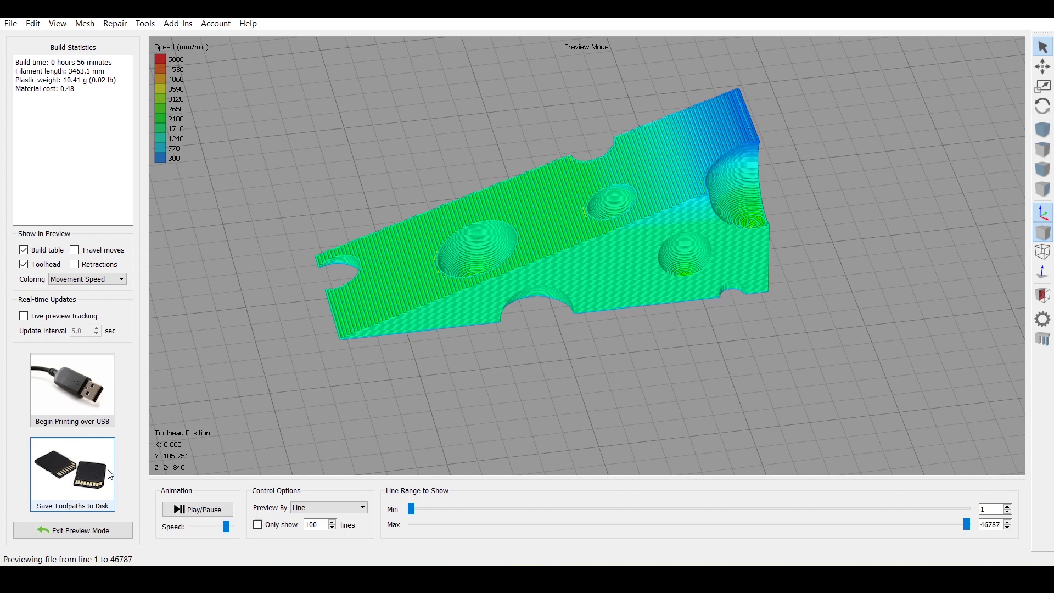
# Save the toolpaths as Cheese_Wedge_GCODE.gcode in the GCODE folder, replacing the old file
pyautogui.click(74, 479)
pyautogui.hotkey('alt', 'Up')
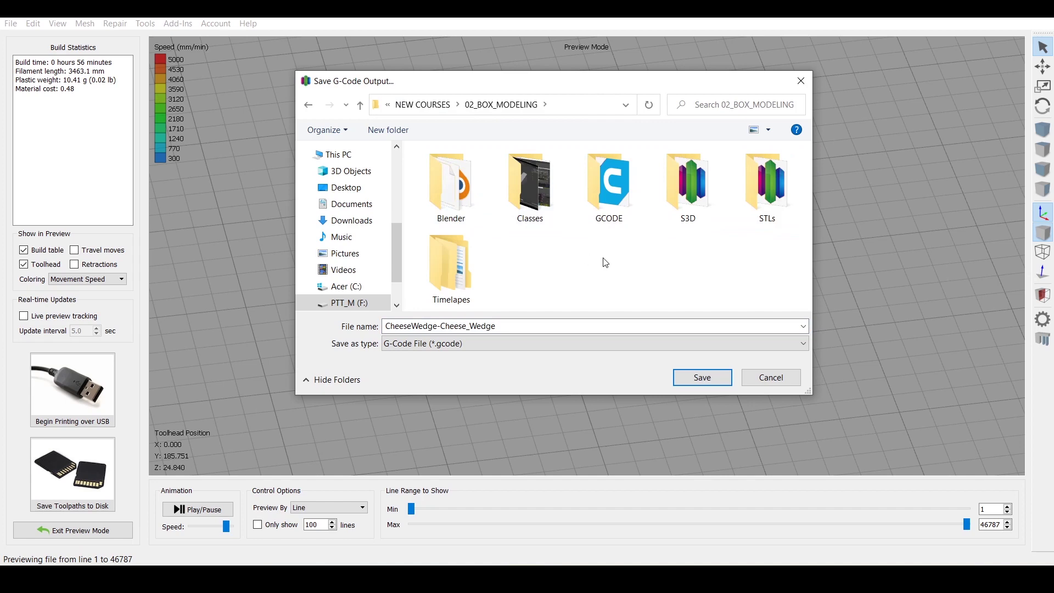
pyautogui.doubleClick(608, 189)
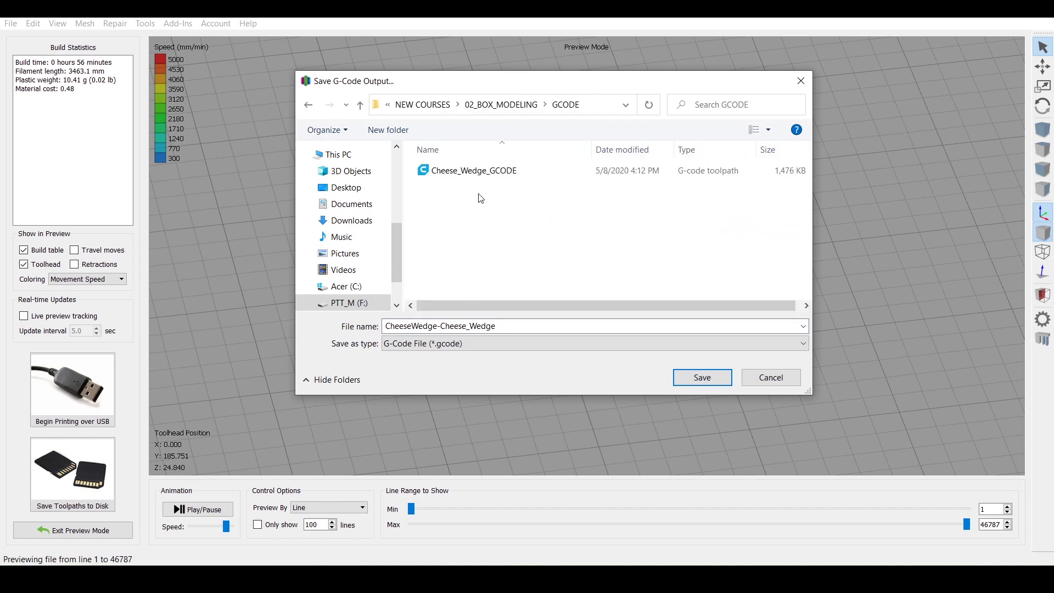
pyautogui.click(471, 178)
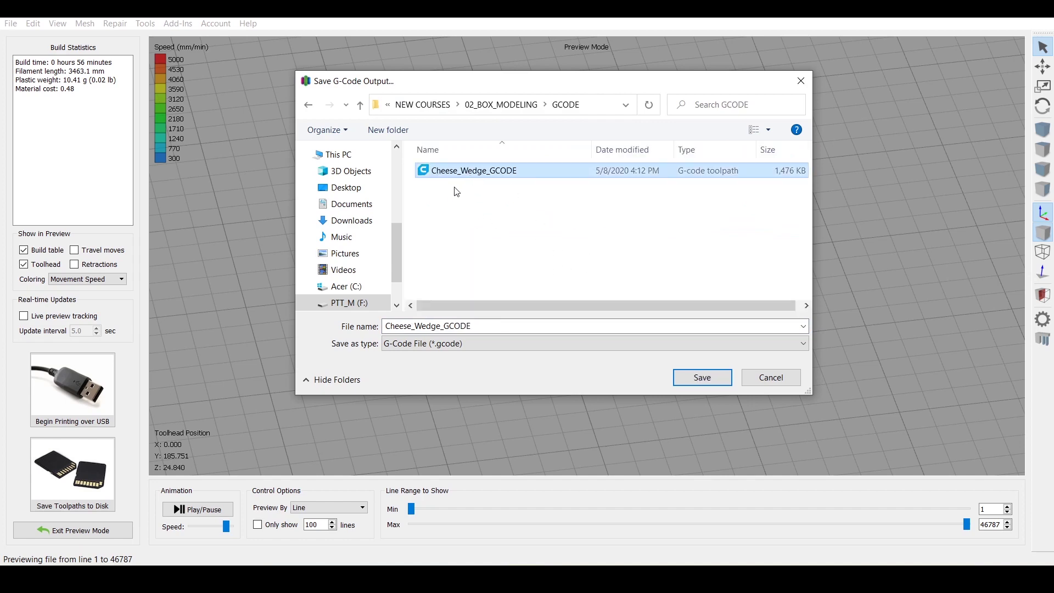
pyautogui.click(699, 377)
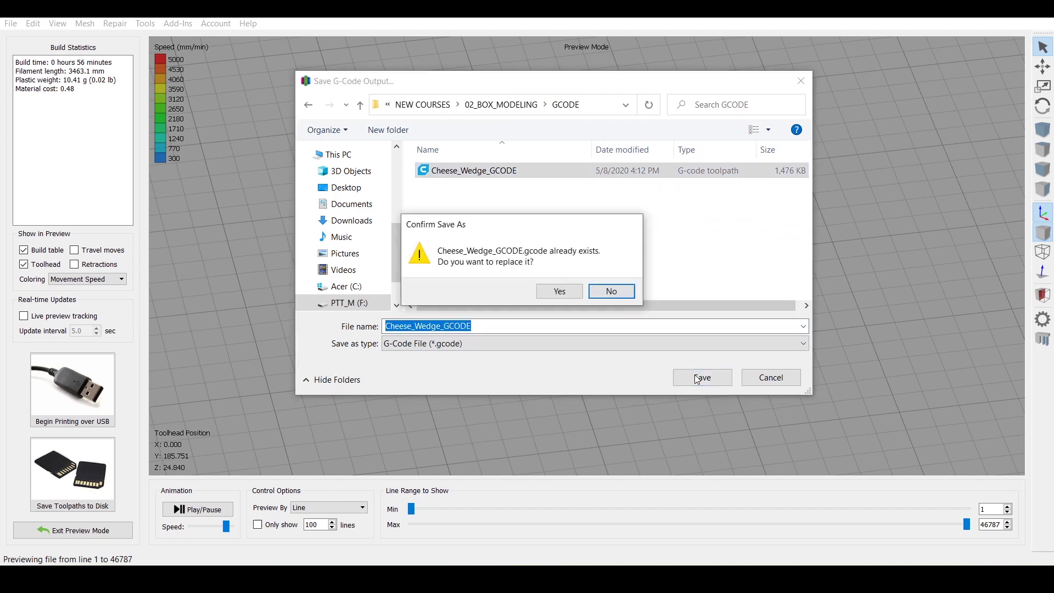
pyautogui.click(555, 294)
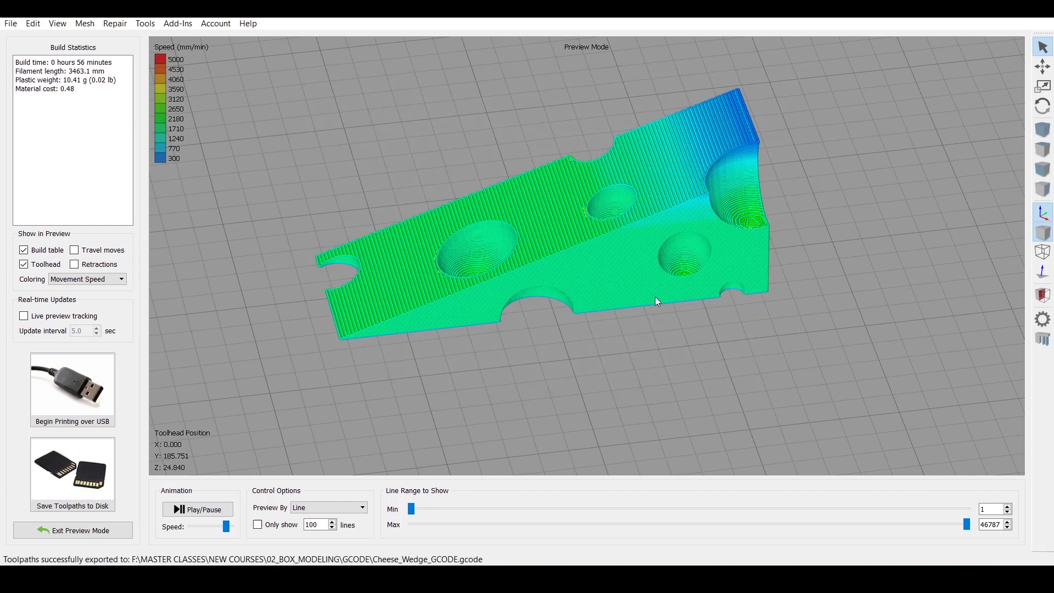
pyautogui.moveTo(442, 327); pyautogui.dragTo(727, 295)
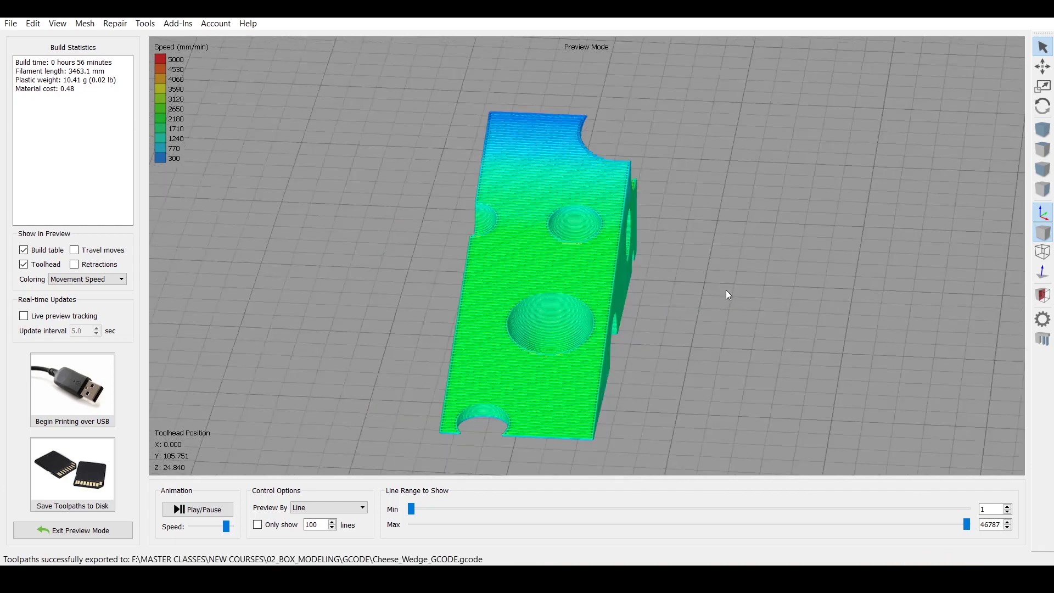